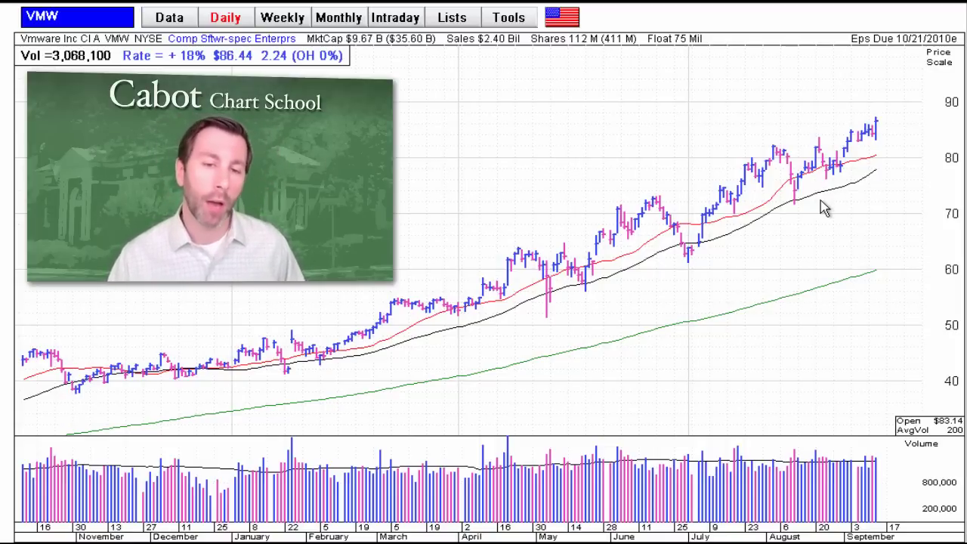
Step: Switch the VMW chart to weekly bars with the W shortcut
{"action": "key", "text": "w"}
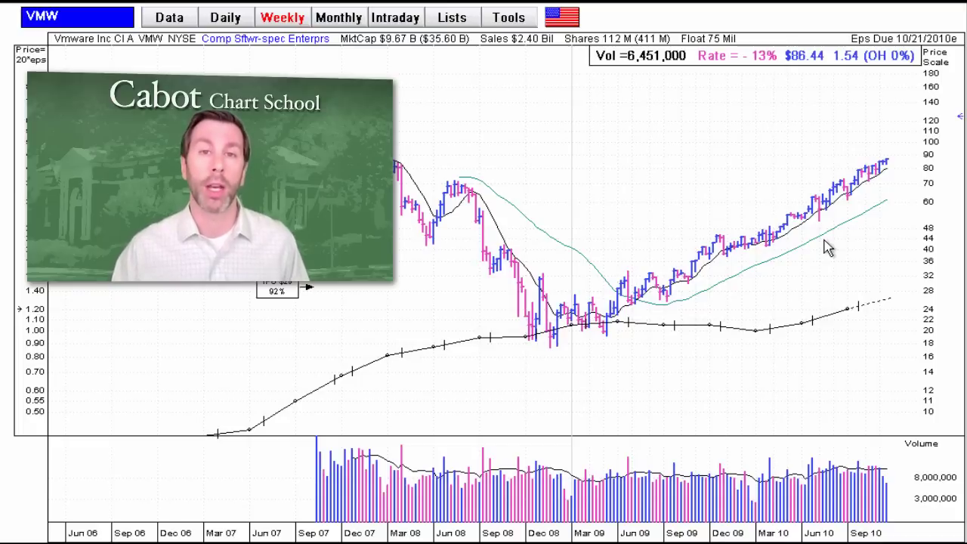
Step: Load APKT on daily bars and draw trendlines under the May–August and late-August lows
{"action": "type", "text": "APKT"}
{"action": "key", "text": "Return"}
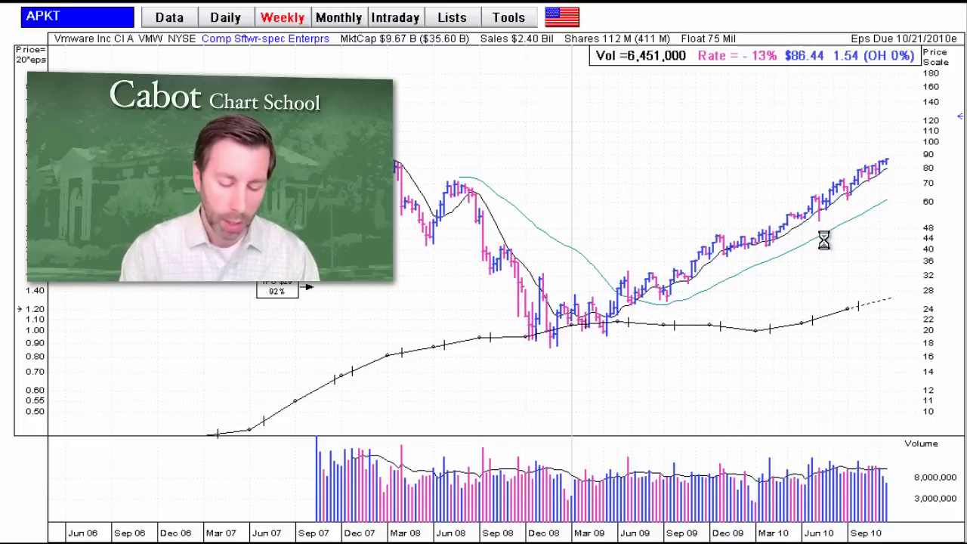
{"action": "key", "text": "d"}
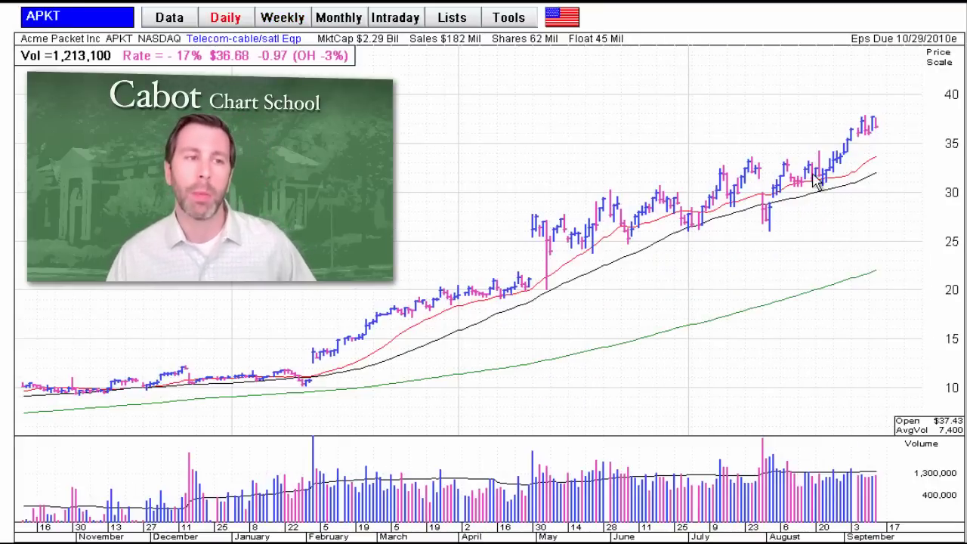
{"action": "left_click_drag", "start_coordinate": [545, 242], "coordinate": [823, 176]}
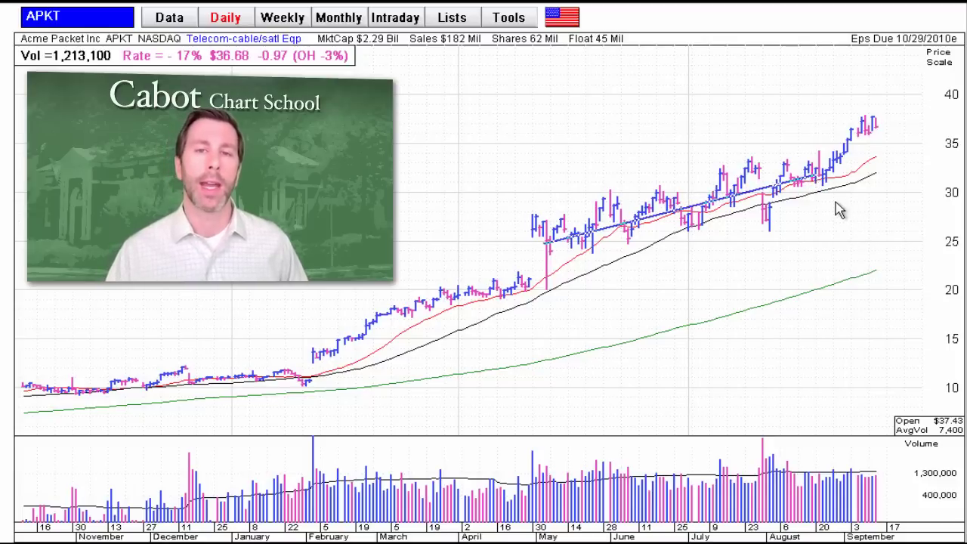
{"action": "left_click_drag", "start_coordinate": [823, 190], "coordinate": [857, 153]}
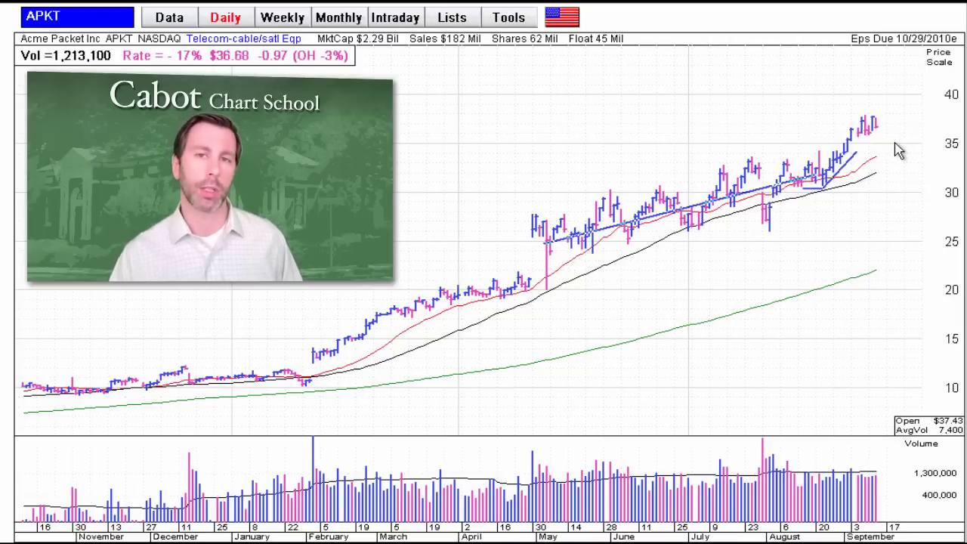
Step: Load the CRM chart and draw a short rising trendline under the early-July lows
{"action": "type", "text": "CRM"}
{"action": "key", "text": "Return"}
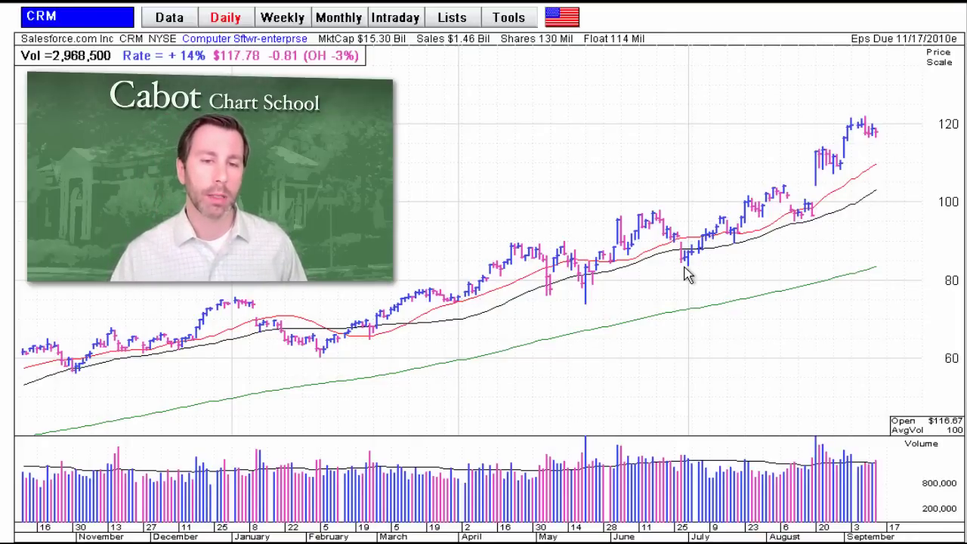
{"action": "left_click_drag", "start_coordinate": [685, 268], "coordinate": [730, 237]}
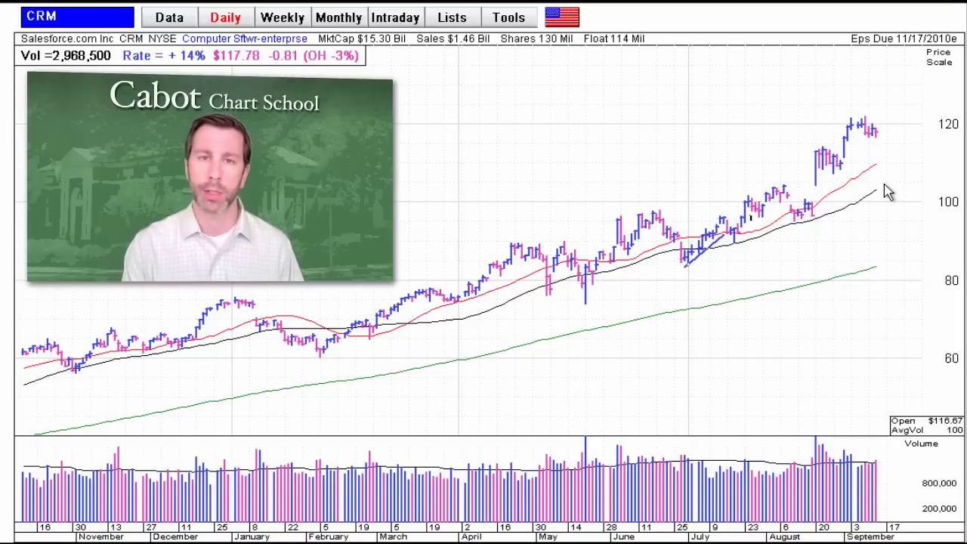
Step: Load the LVS chart and draw a short rising trendline under the late-February lows
{"action": "type", "text": "LVS"}
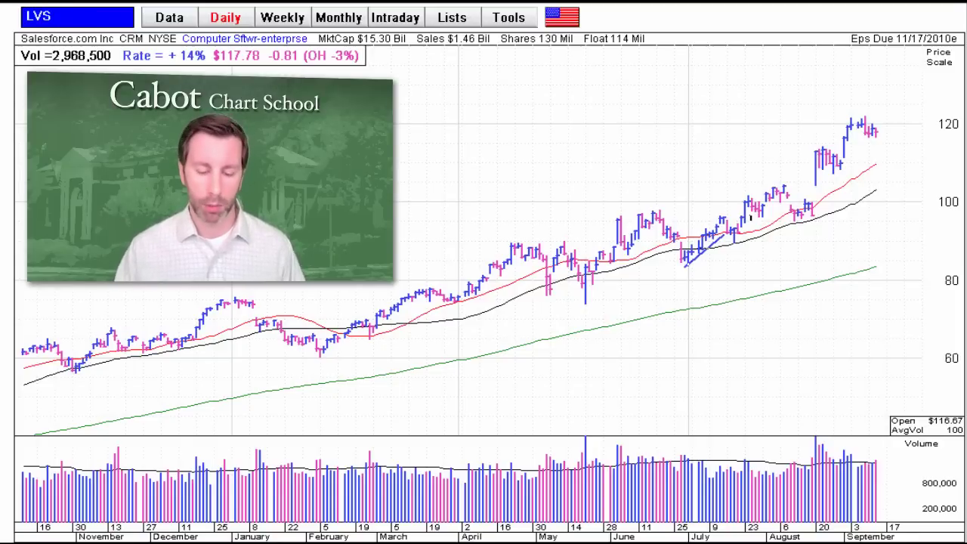
{"action": "key", "text": "Return"}
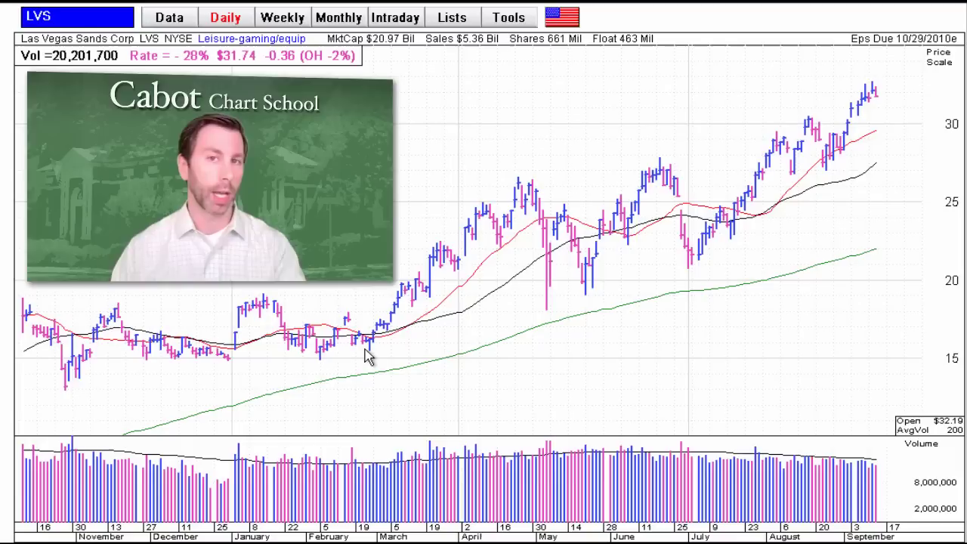
{"action": "left_click_drag", "start_coordinate": [368, 350], "coordinate": [404, 323]}
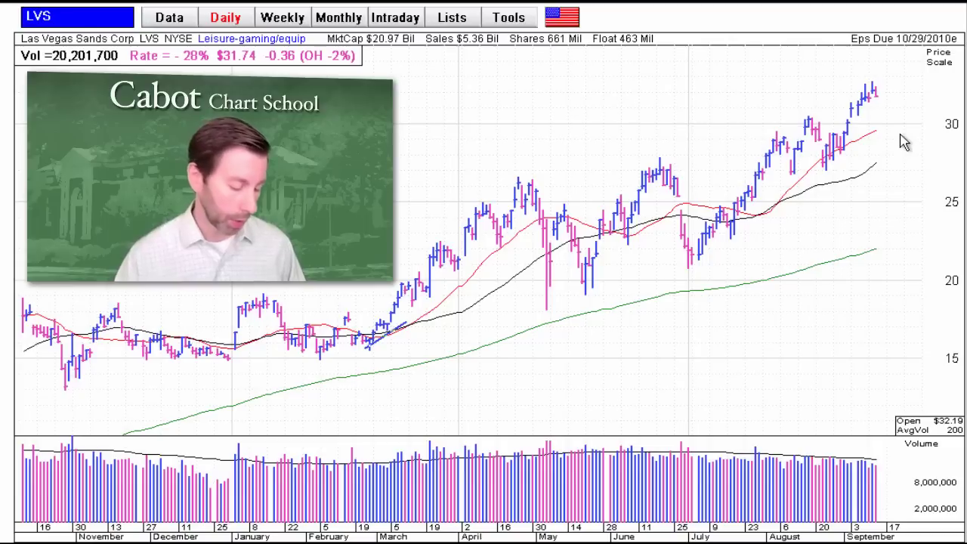
Step: Load BIDU and draw declining lines off the September high and across recent volume
{"action": "type", "text": "BIDU"}
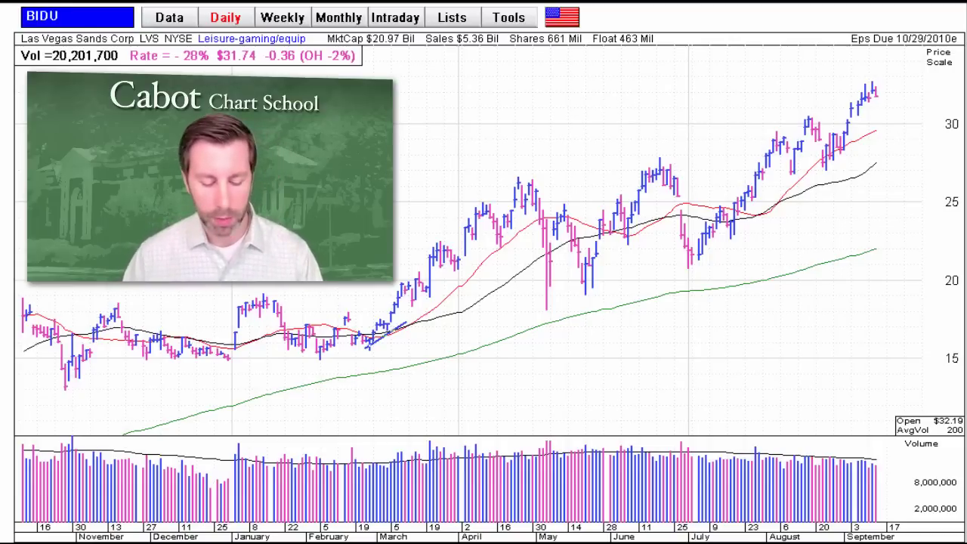
{"action": "key", "text": "Return"}
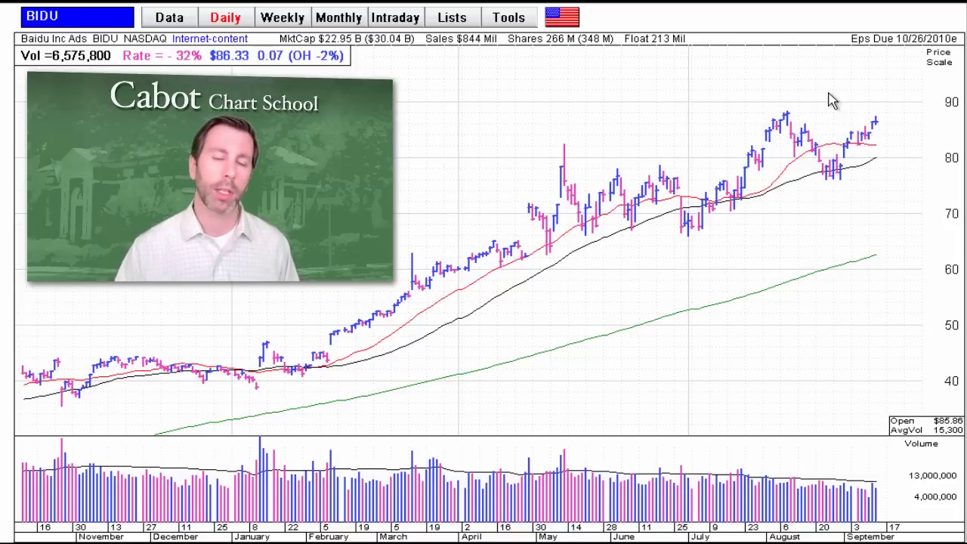
{"action": "left_click_drag", "start_coordinate": [908, 180], "coordinate": [875, 144]}
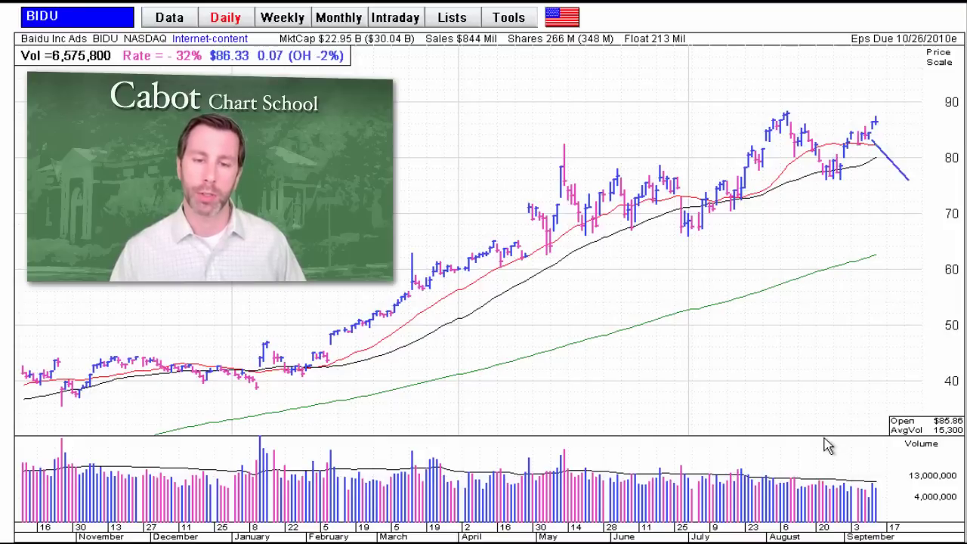
{"action": "left_click_drag", "start_coordinate": [825, 439], "coordinate": [876, 493]}
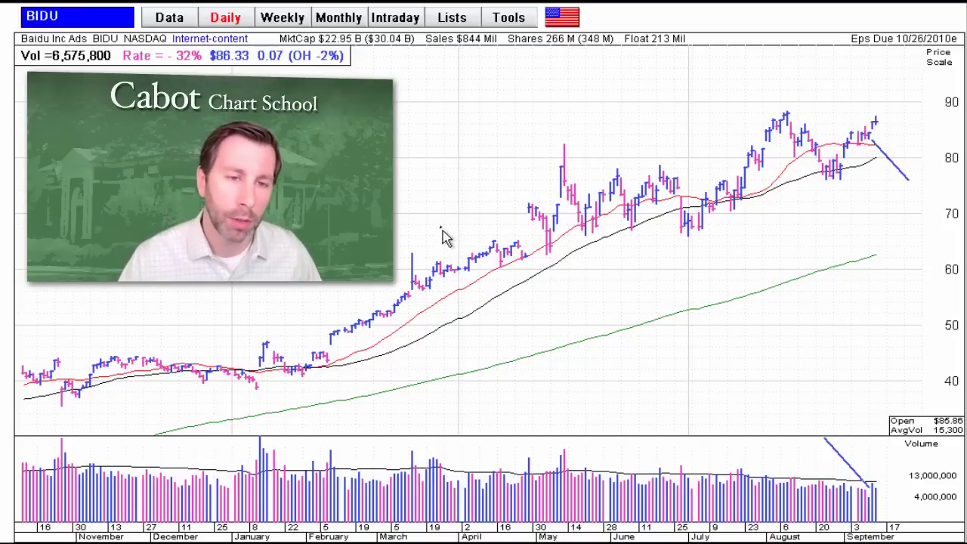
Step: Mark Baidu's early-April pullback with a short line and the February breakout with an arrow
{"action": "left_click_drag", "start_coordinate": [443, 229], "coordinate": [466, 269]}
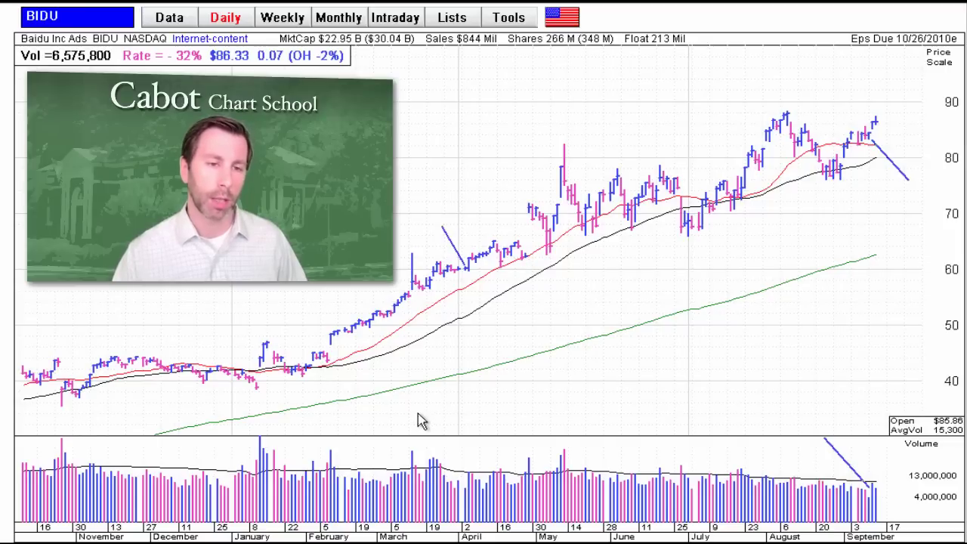
{"action": "left_click_drag", "start_coordinate": [366, 402], "coordinate": [350, 342]}
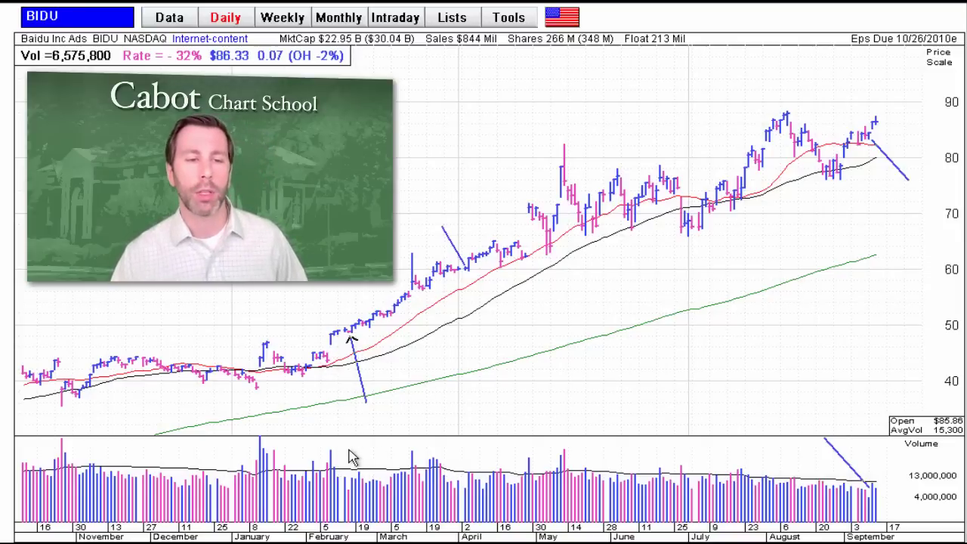
{"action": "left_click_drag", "start_coordinate": [349, 451], "coordinate": [349, 482]}
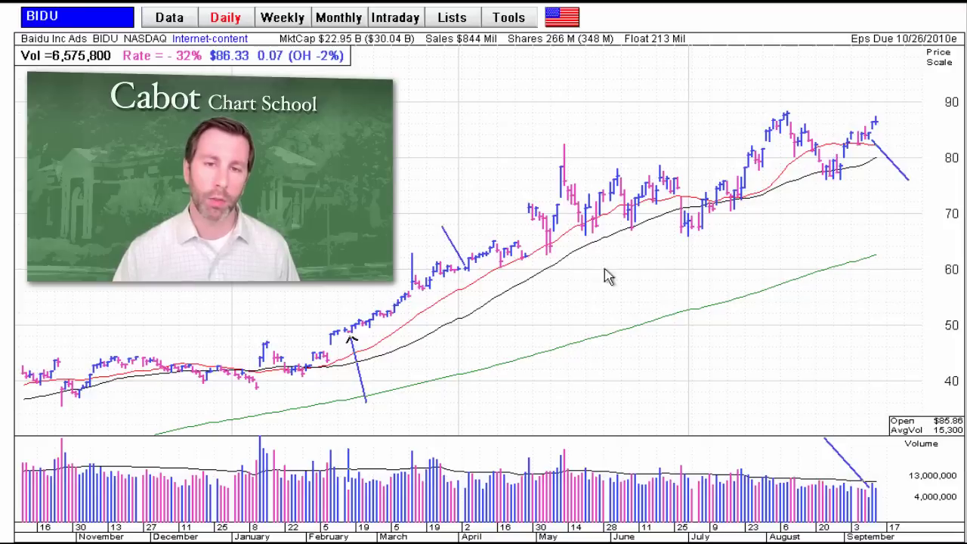
Step: Draw horizontal lines near 80 and 67 for May–July and near 88 and 75 for August–September
{"action": "left_click_drag", "start_coordinate": [559, 159], "coordinate": [725, 159]}
{"action": "left_click_drag", "start_coordinate": [603, 229], "coordinate": [735, 229]}
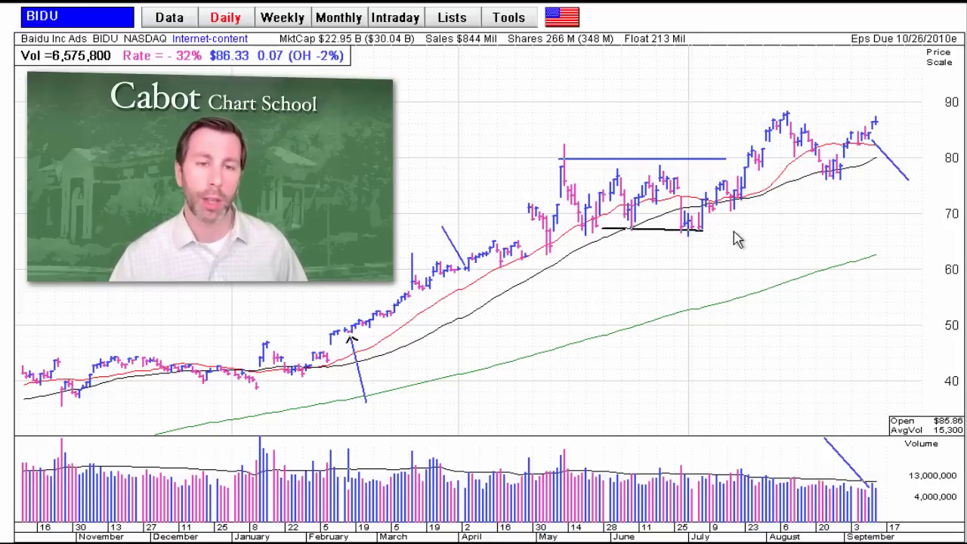
{"action": "left_click_drag", "start_coordinate": [763, 115], "coordinate": [905, 114]}
{"action": "left_click_drag", "start_coordinate": [765, 186], "coordinate": [883, 185]}
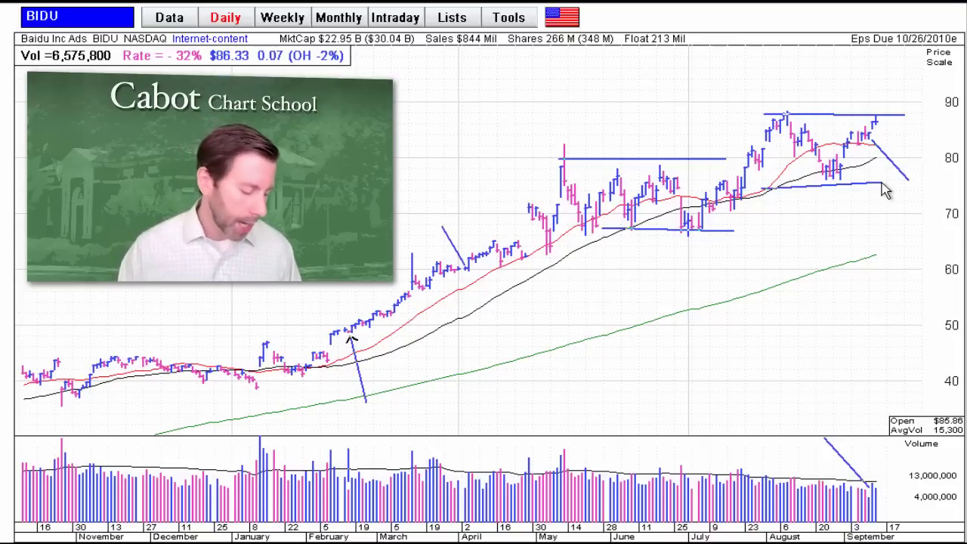
Step: Load CBG, outline a cup under the May–August base and add a short line
{"action": "type", "text": "CBG"}
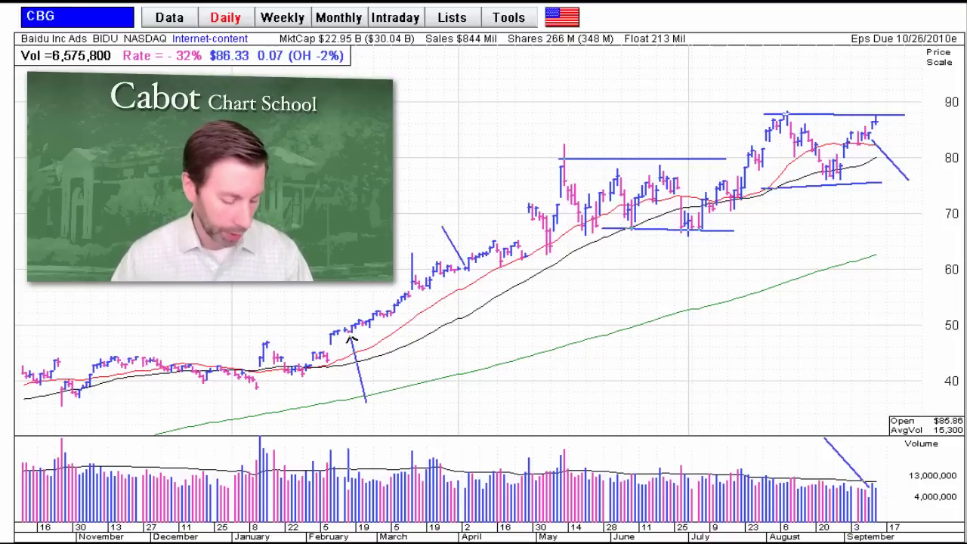
{"action": "key", "text": "Return"}
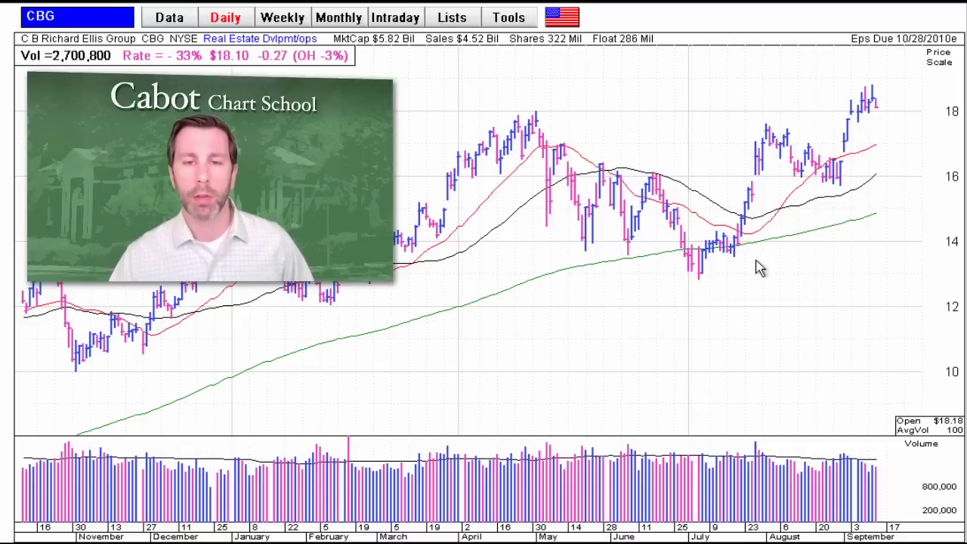
{"action": "mouse_move", "coordinate": [627, 316]}
{"action": "left_mouse_down"}
{"action": "mouse_move", "coordinate": [734, 309]}
{"action": "mouse_move", "coordinate": [793, 183]}
{"action": "mouse_move", "coordinate": [825, 211]}
{"action": "left_mouse_up"}
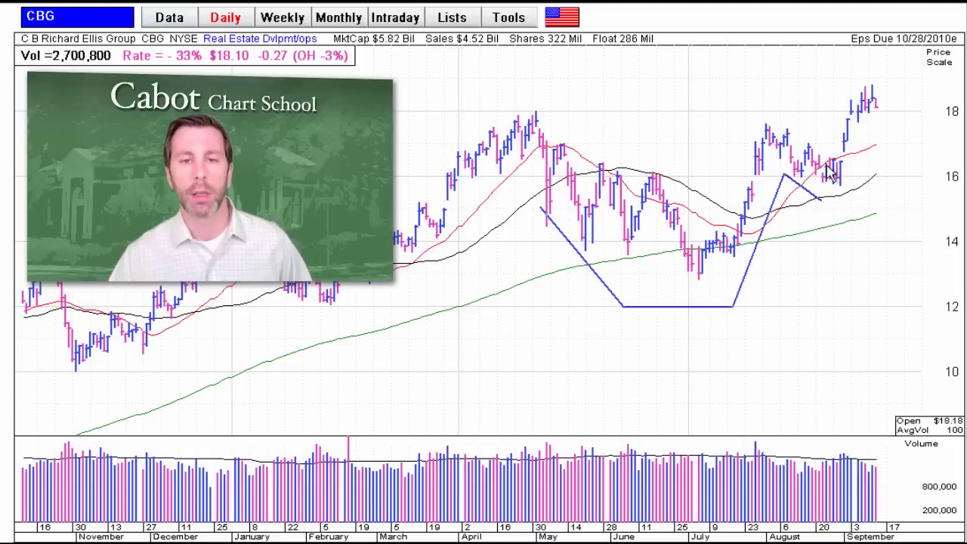
{"action": "left_click_drag", "start_coordinate": [889, 390], "coordinate": [854, 442]}
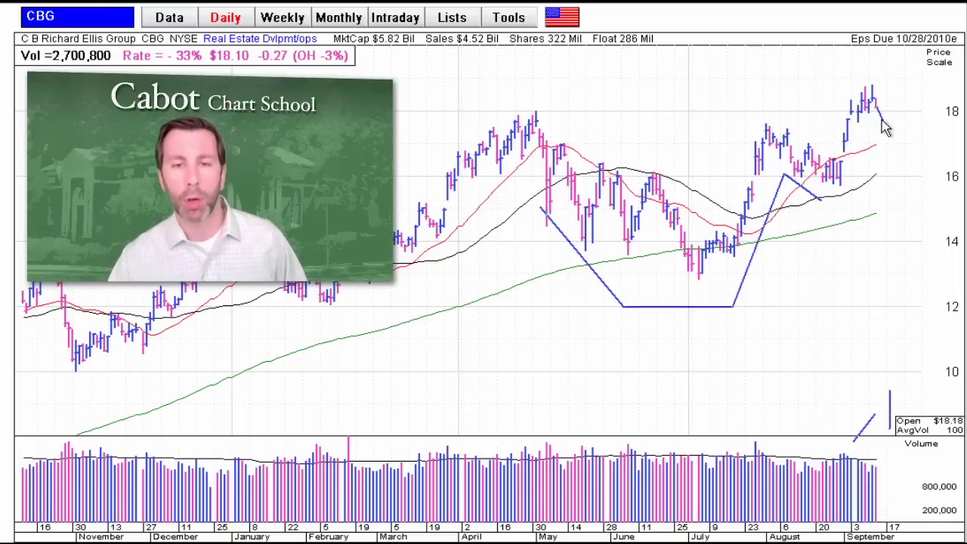
Step: Load NFLX, draw a line over recent volume and horizontal levels beside the September bars
{"action": "type", "text": "NFLX"}
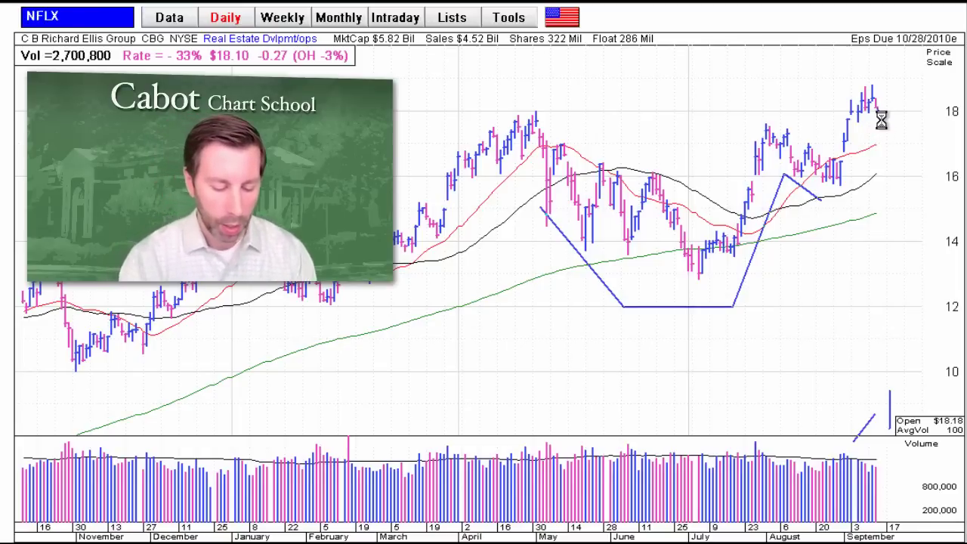
{"action": "key", "text": "Return"}
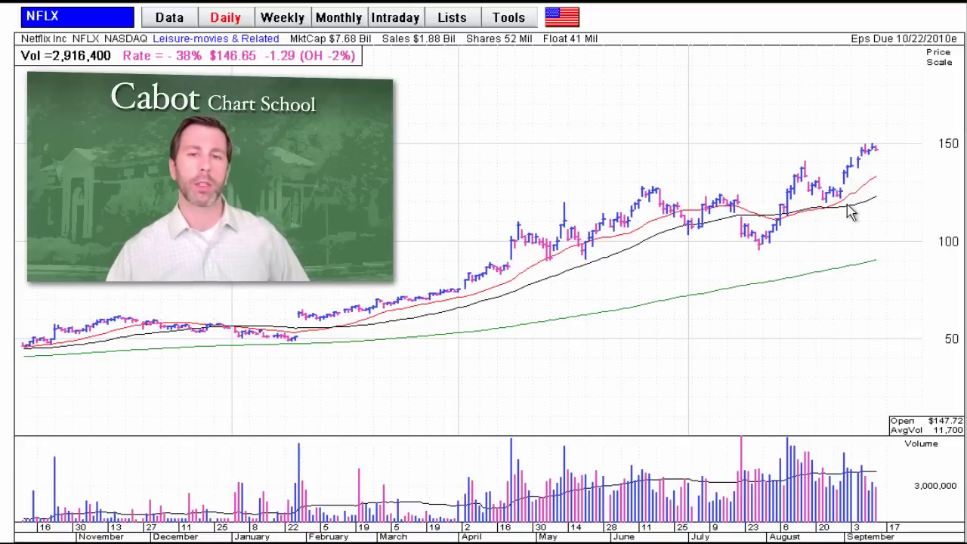
{"action": "mouse_move", "coordinate": [822, 407]}
{"action": "left_mouse_down"}
{"action": "mouse_move", "coordinate": [839, 453]}
{"action": "mouse_move", "coordinate": [856, 456]}
{"action": "left_mouse_up"}
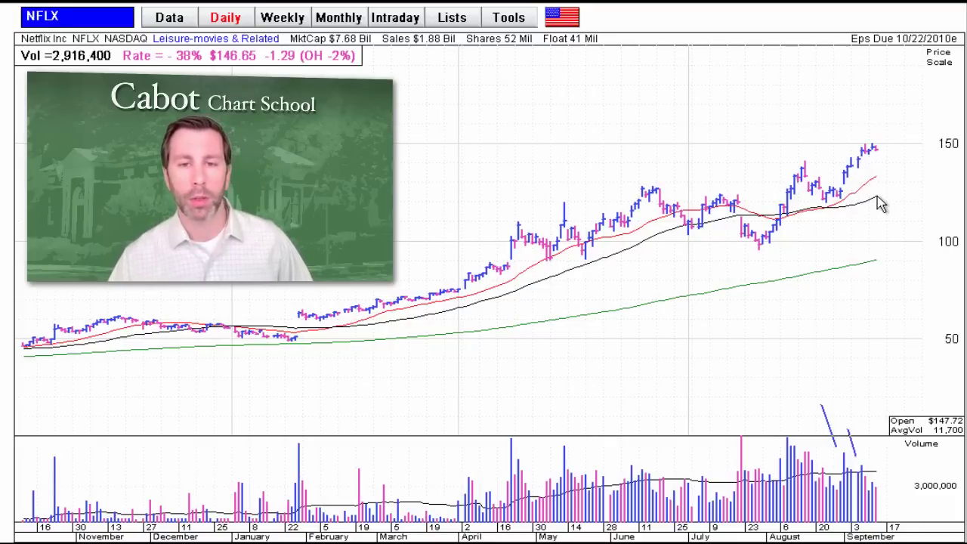
{"action": "left_click_drag", "start_coordinate": [879, 195], "coordinate": [922, 195]}
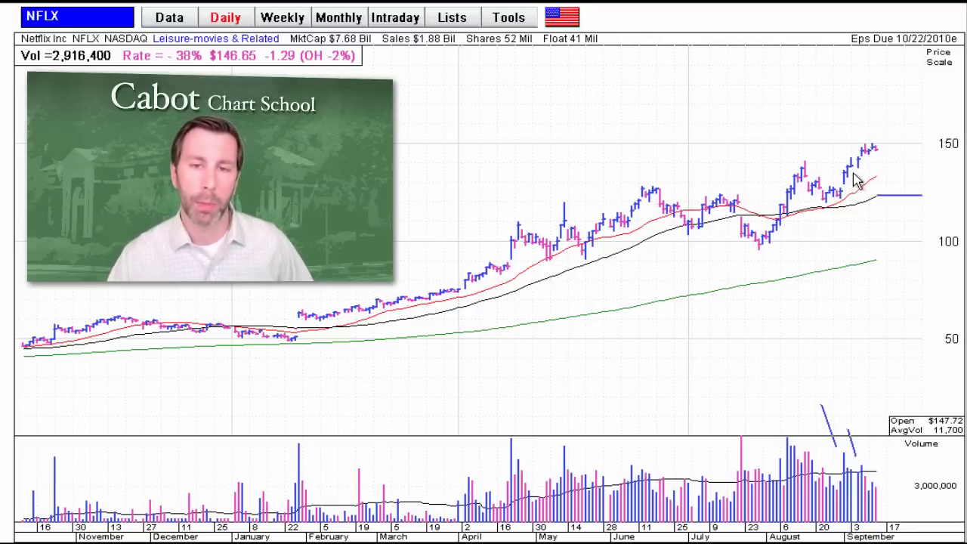
{"action": "mouse_move", "coordinate": [843, 165]}
{"action": "left_mouse_down"}
{"action": "mouse_move", "coordinate": [892, 165]}
{"action": "mouse_move", "coordinate": [911, 182]}
{"action": "left_mouse_up"}
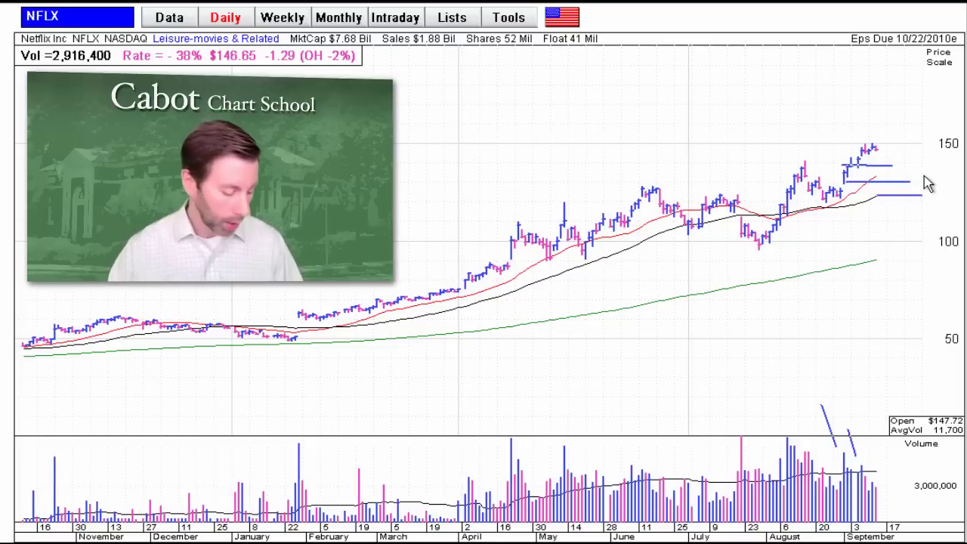
Step: Load RVBD, draw three diagonal marks above the rising highs and a line down from the top bar
{"action": "type", "text": "RVBD"}
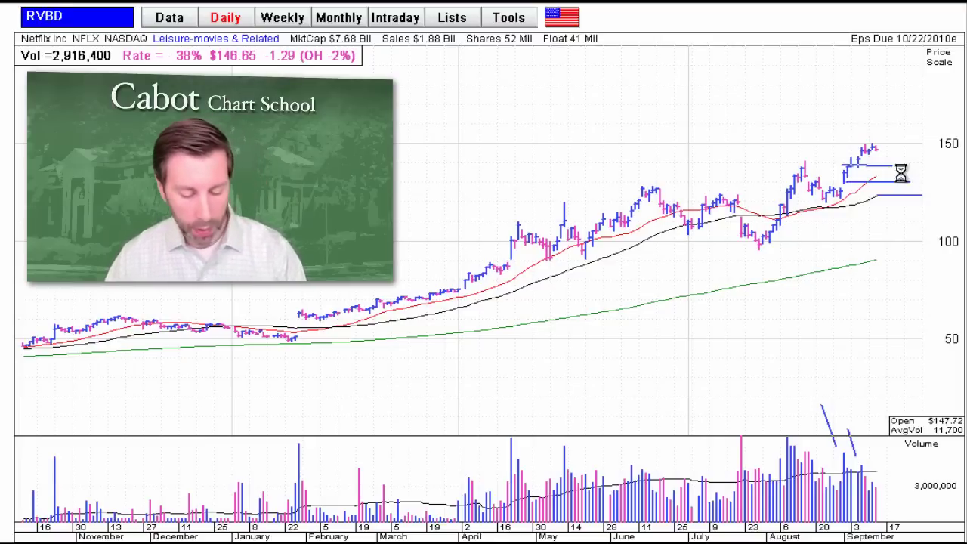
{"action": "key", "text": "Return"}
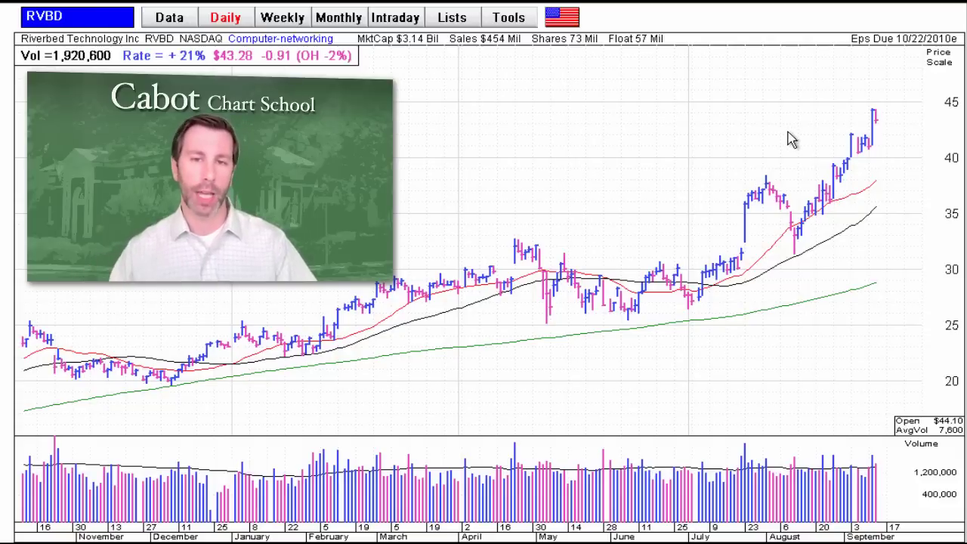
{"action": "left_click_drag", "start_coordinate": [786, 130], "coordinate": [818, 163]}
{"action": "left_click_drag", "start_coordinate": [821, 119], "coordinate": [840, 134]}
{"action": "left_click_drag", "start_coordinate": [844, 93], "coordinate": [867, 108]}
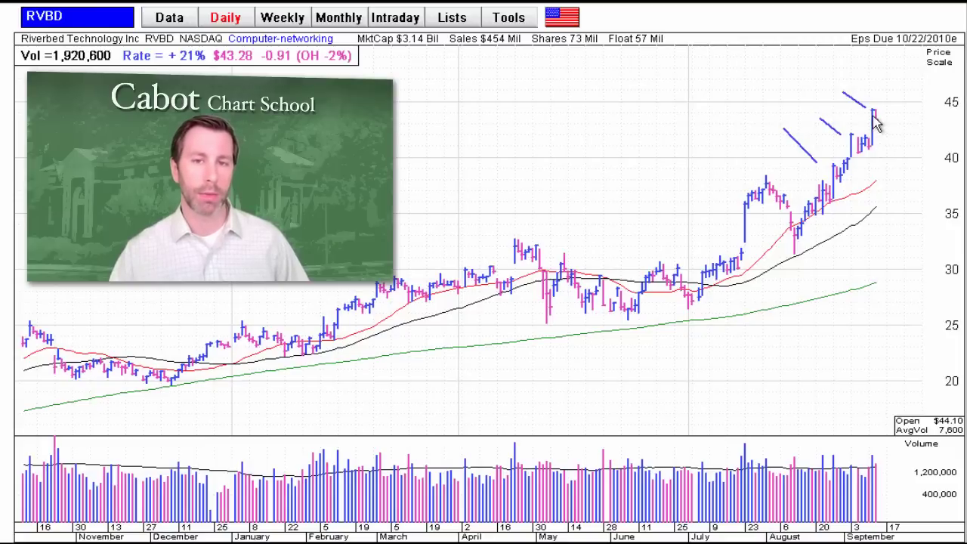
{"action": "left_click_drag", "start_coordinate": [875, 112], "coordinate": [890, 155]}
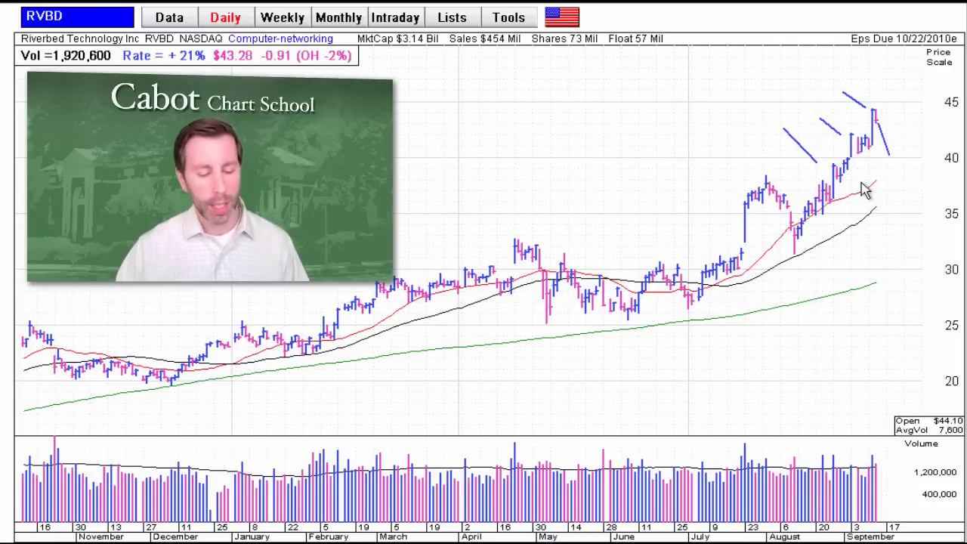
Step: Load AMZN weekly, draw a rising line under the pullback and a line at the volume spike
{"action": "type", "text": "AMZN"}
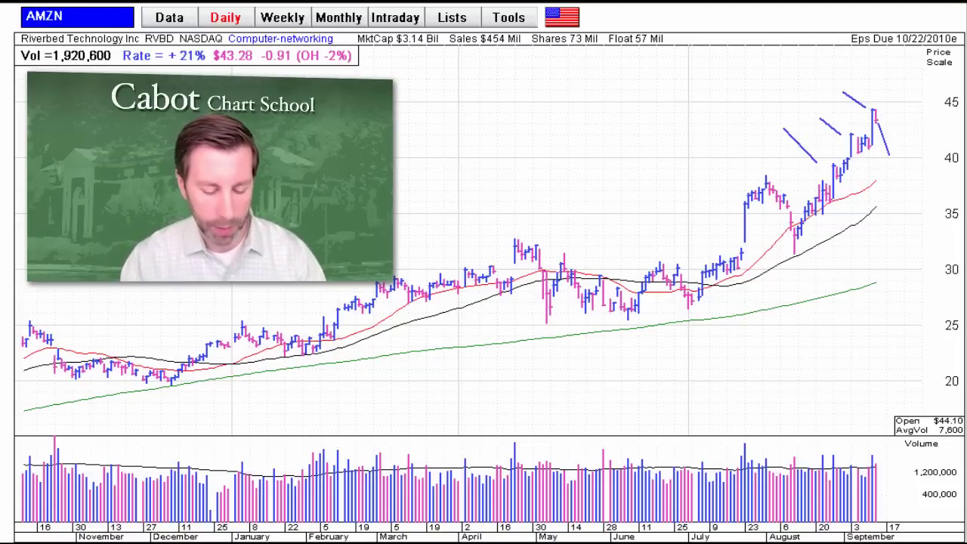
{"action": "key", "text": "Return"}
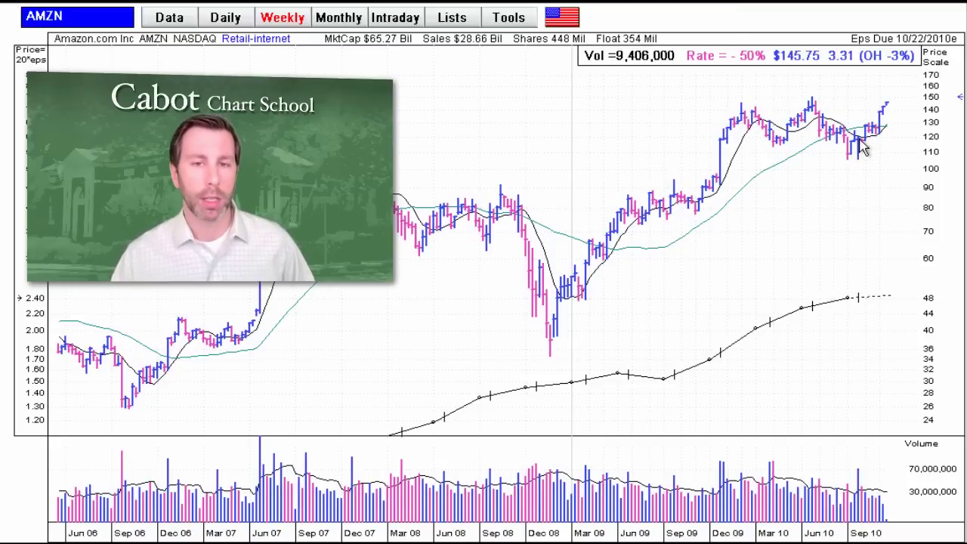
{"action": "left_click_drag", "start_coordinate": [829, 197], "coordinate": [859, 165]}
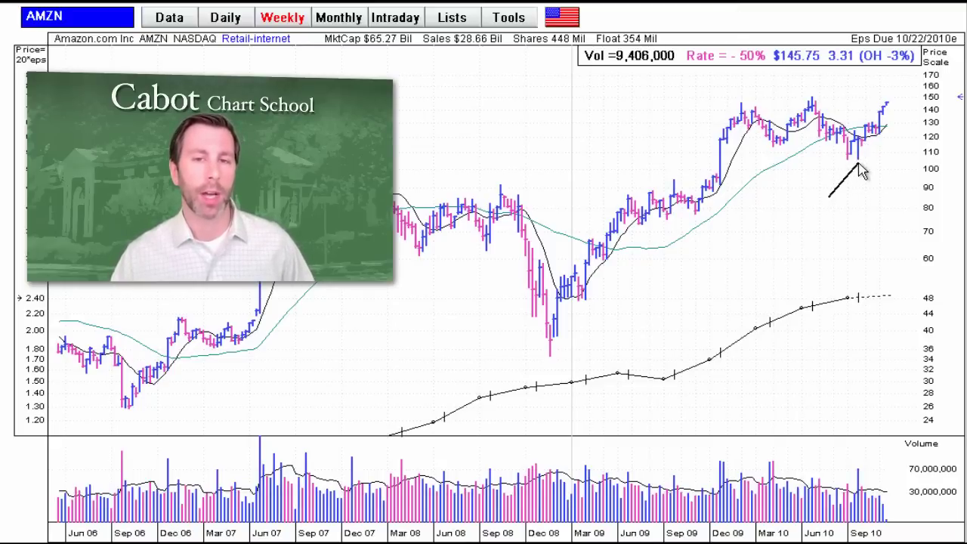
{"action": "left_click_drag", "start_coordinate": [831, 429], "coordinate": [855, 465]}
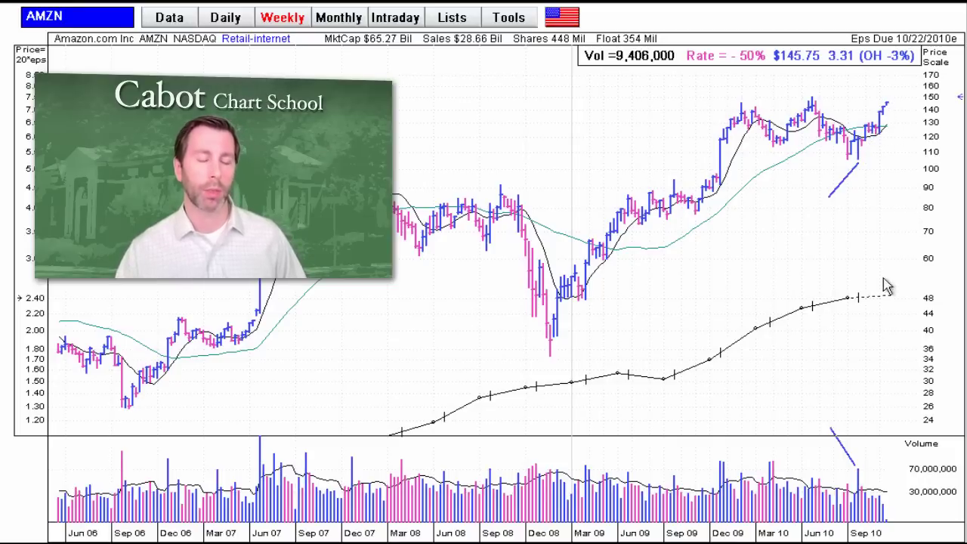
Step: Load the CTRP weekly chart and draw arrows at the recent dip and the tall volume bar
{"action": "type", "text": "CTR"}
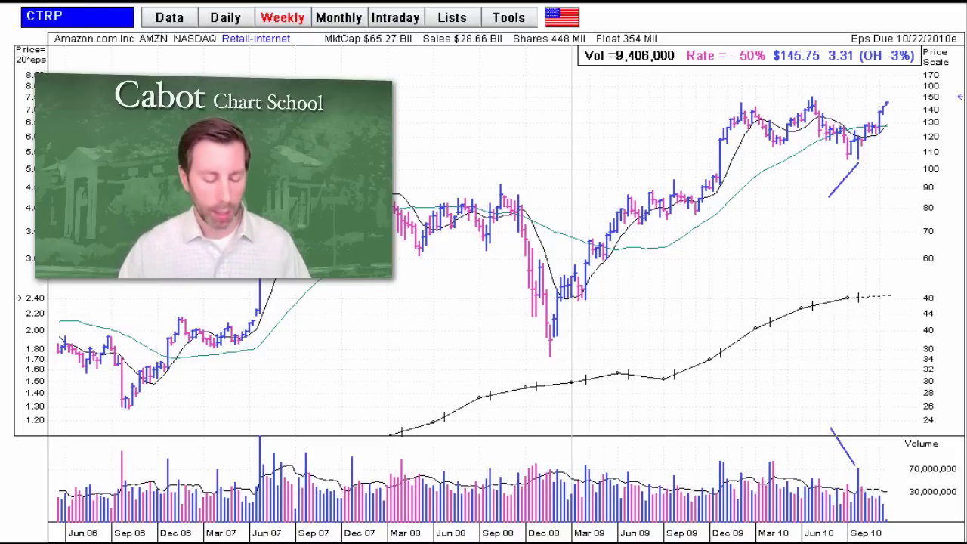
{"action": "type", "text": "P"}
{"action": "key", "text": "Return"}
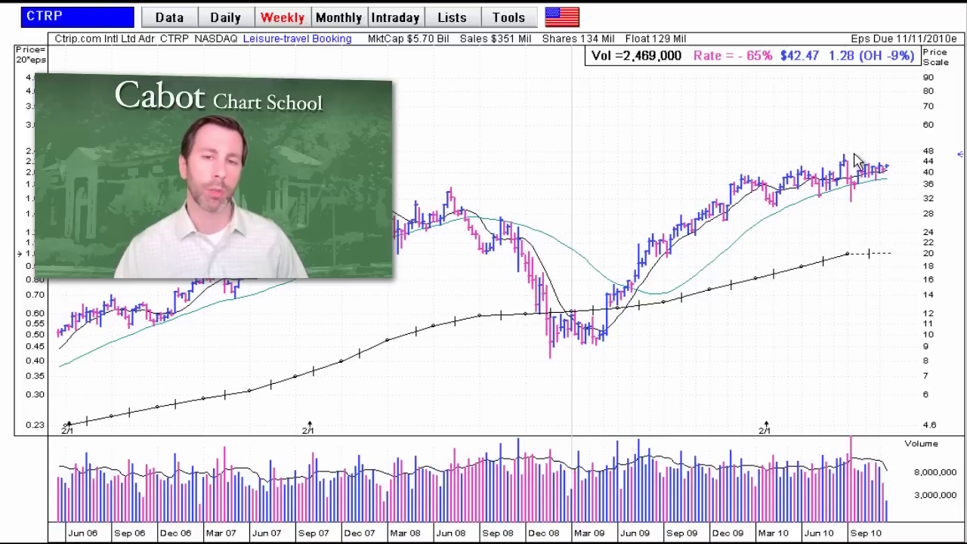
{"action": "left_click_drag", "start_coordinate": [826, 239], "coordinate": [850, 202]}
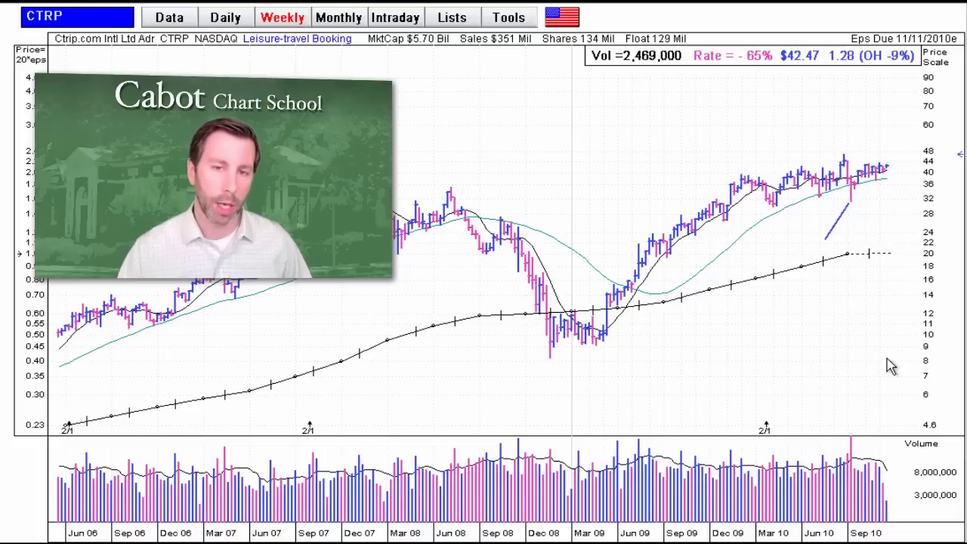
{"action": "left_click_drag", "start_coordinate": [885, 360], "coordinate": [852, 432]}
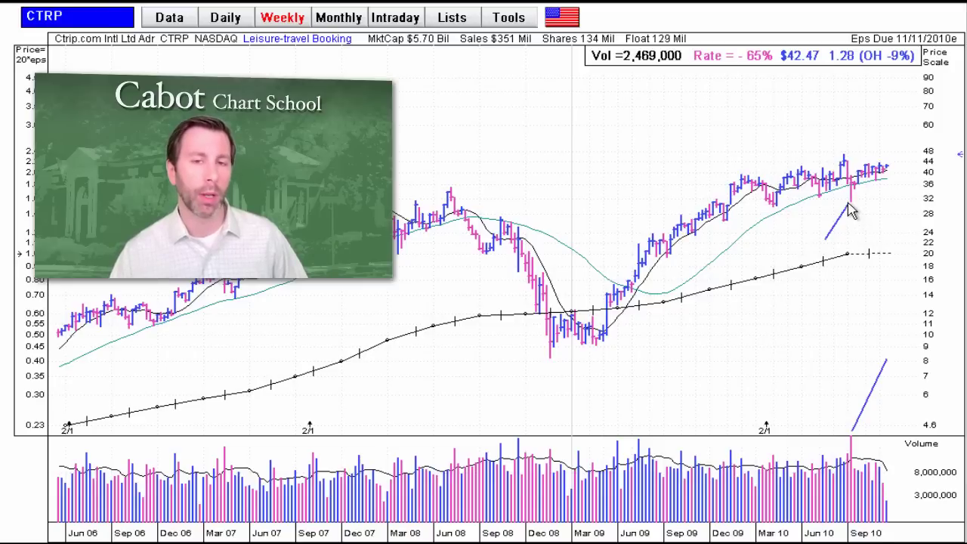
{"action": "left_click_drag", "start_coordinate": [849, 210], "coordinate": [851, 208]}
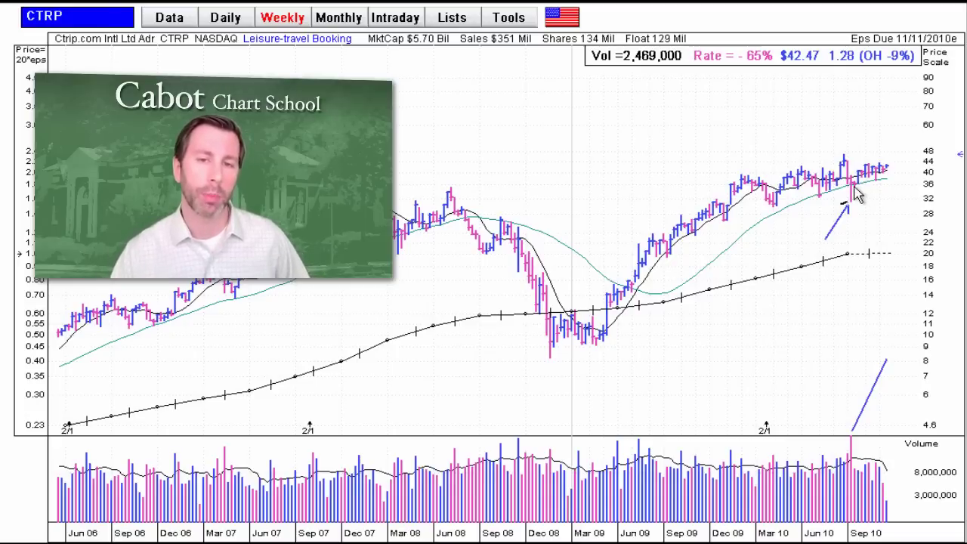
Step: Load the LULU weekly chart, draw a rising line under the latest bars and two volume lines
{"action": "type", "text": "LULU"}
{"action": "key", "text": "Return"}
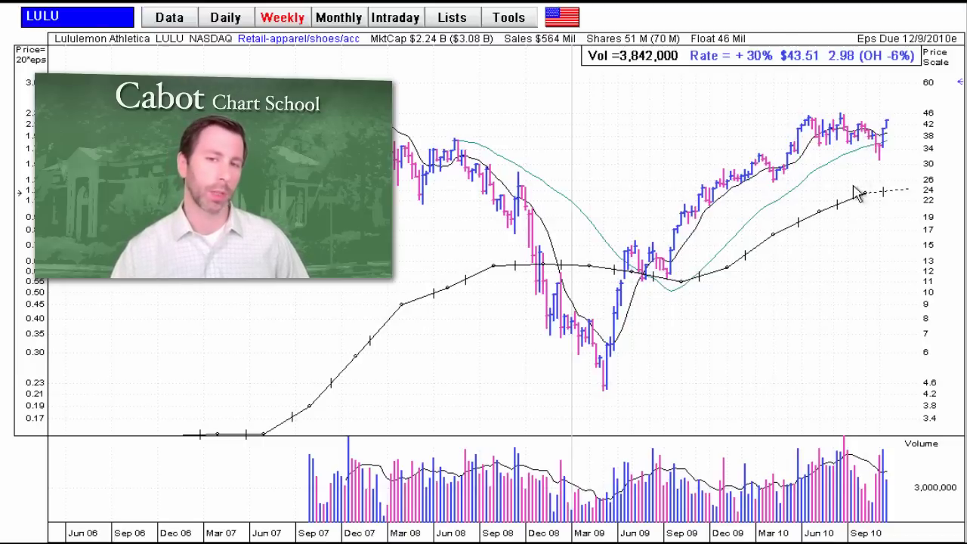
{"action": "left_click_drag", "start_coordinate": [846, 211], "coordinate": [881, 163]}
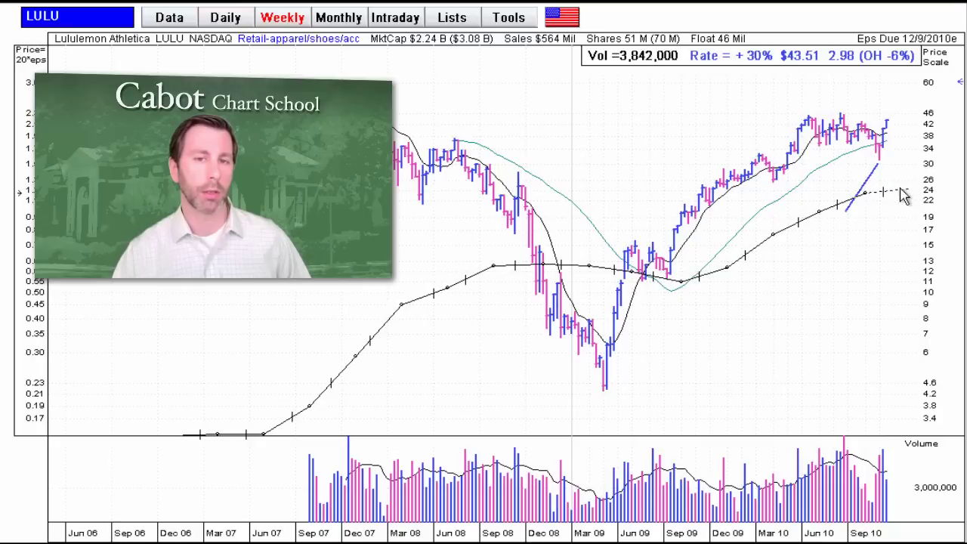
{"action": "left_click_drag", "start_coordinate": [850, 397], "coordinate": [877, 452]}
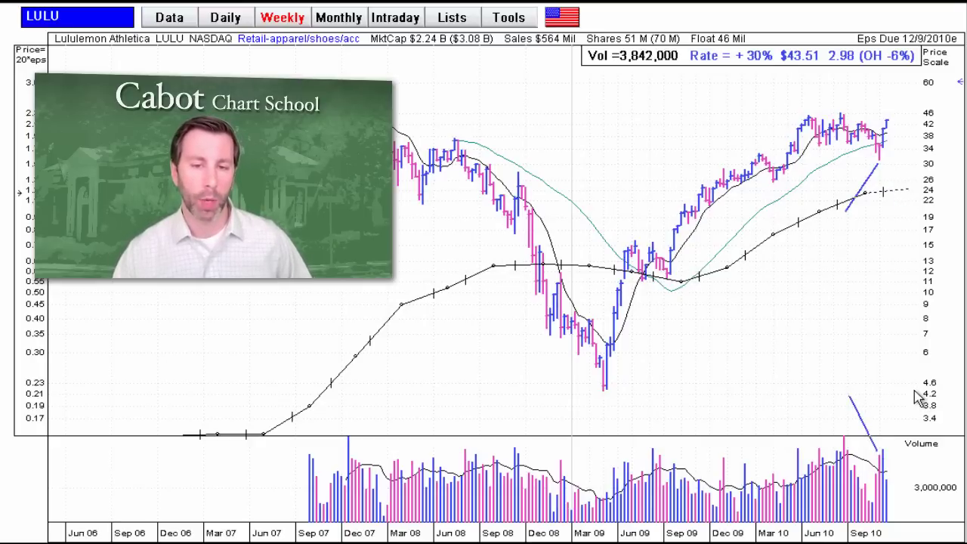
{"action": "left_click_drag", "start_coordinate": [895, 407], "coordinate": [884, 451]}
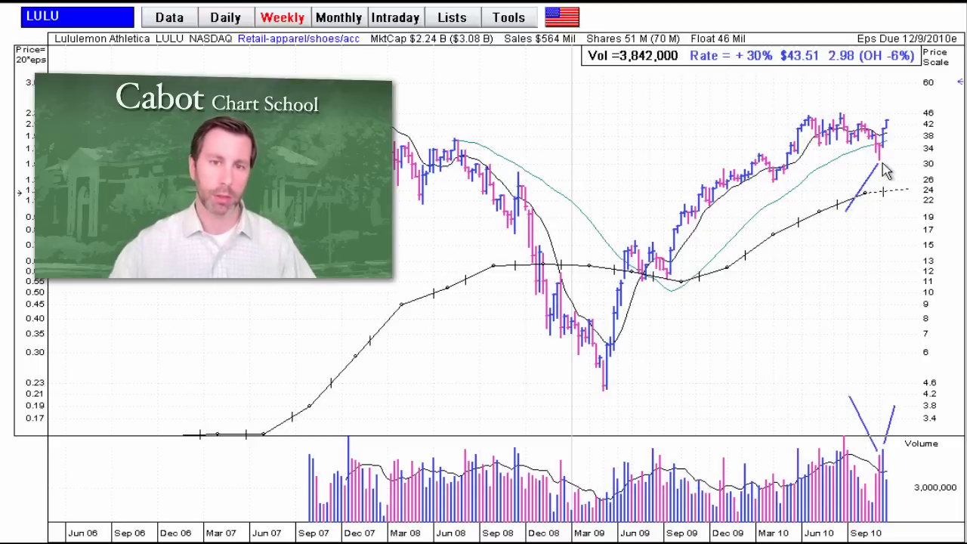
Step: Load PWER, draw a trendline along the rising lows and two lines at the latest volume bars
{"action": "type", "text": "PWE"}
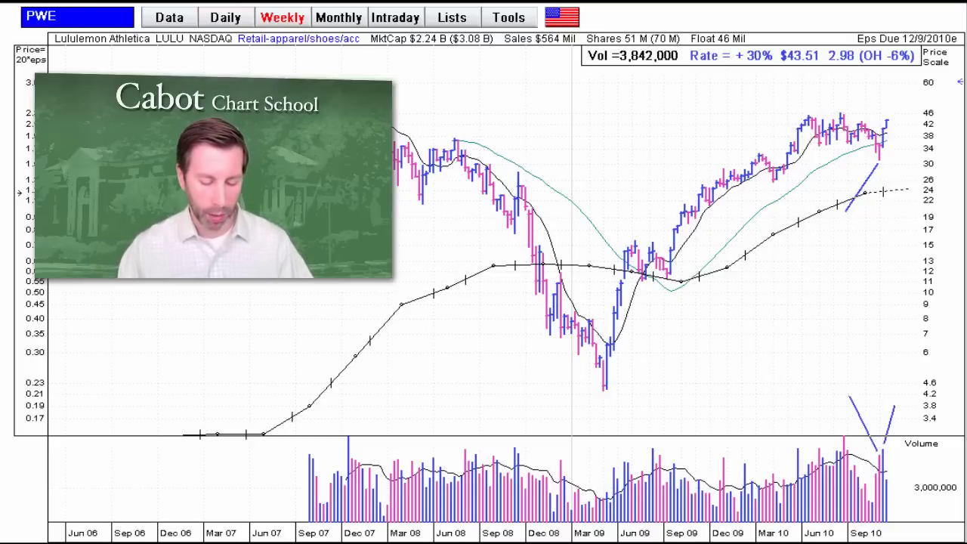
{"action": "type", "text": "R"}
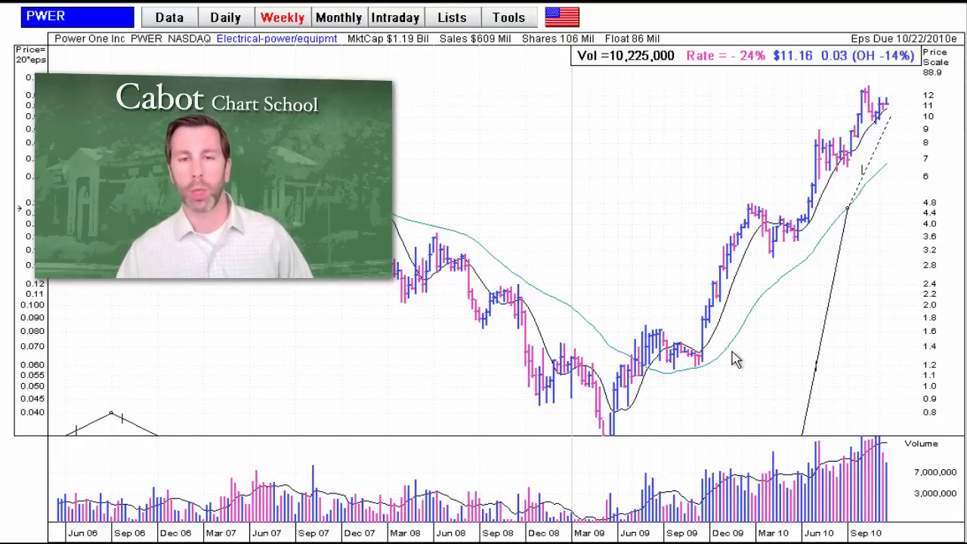
{"action": "left_click_drag", "start_coordinate": [732, 350], "coordinate": [853, 185]}
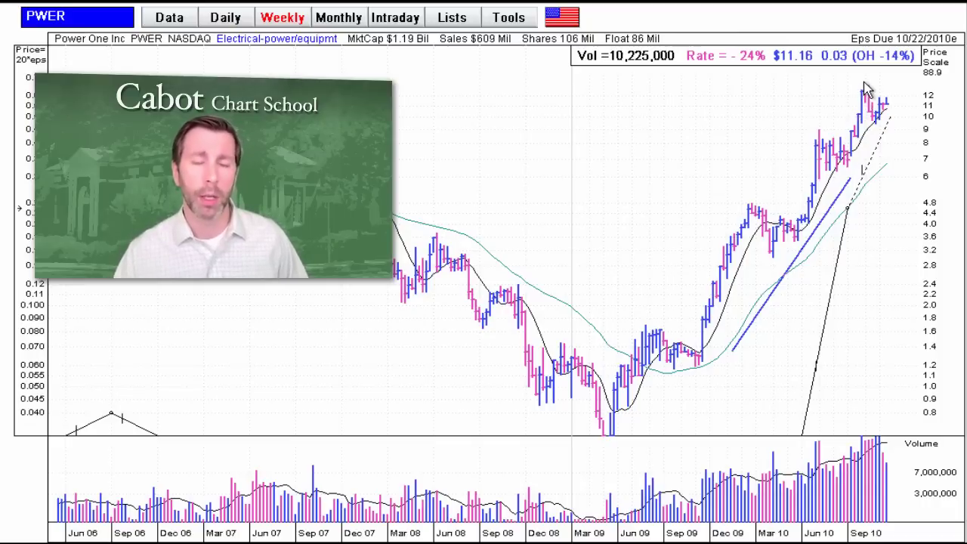
{"action": "mouse_move", "coordinate": [869, 397]}
{"action": "left_mouse_down"}
{"action": "mouse_move", "coordinate": [873, 439]}
{"action": "mouse_move", "coordinate": [869, 424]}
{"action": "left_mouse_up"}
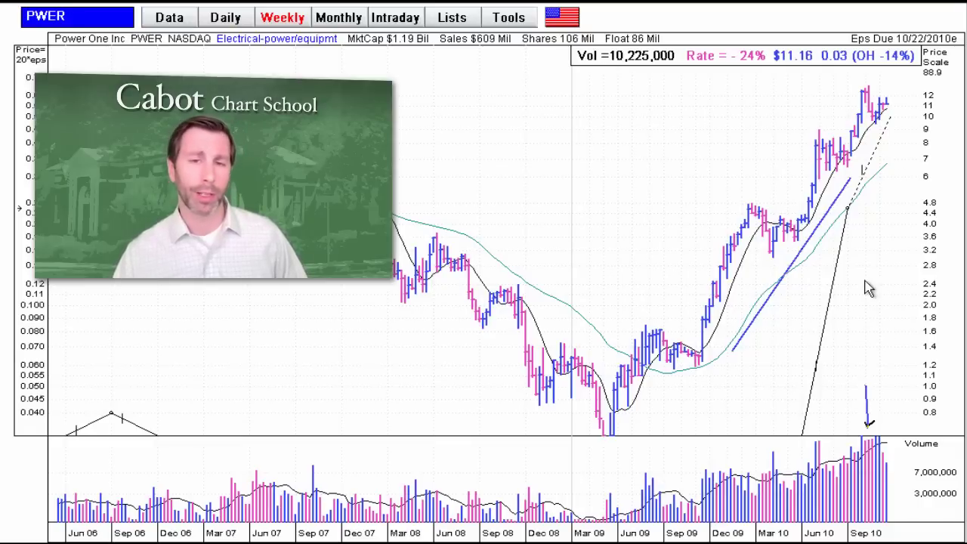
{"action": "left_click_drag", "start_coordinate": [904, 409], "coordinate": [884, 443]}
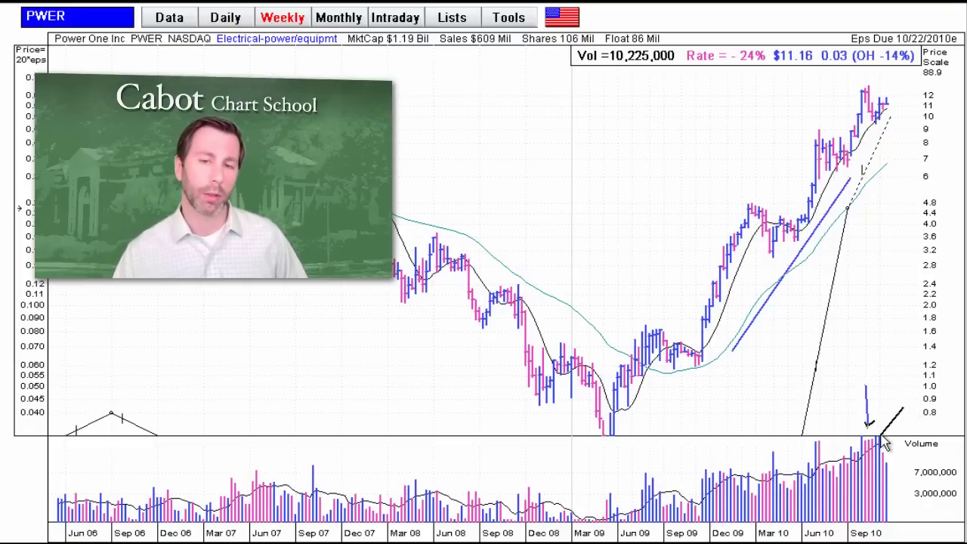